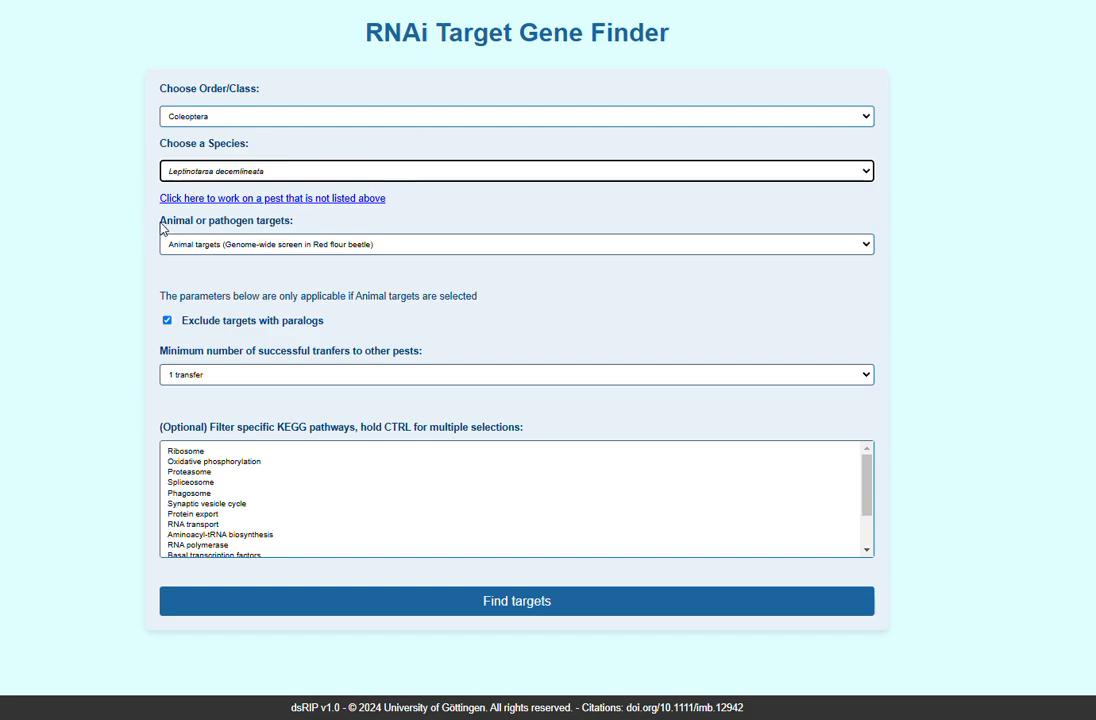
# Review the animal and pathogen target options and the note on when the parameters below them apply.
pyautogui.click(182, 248)
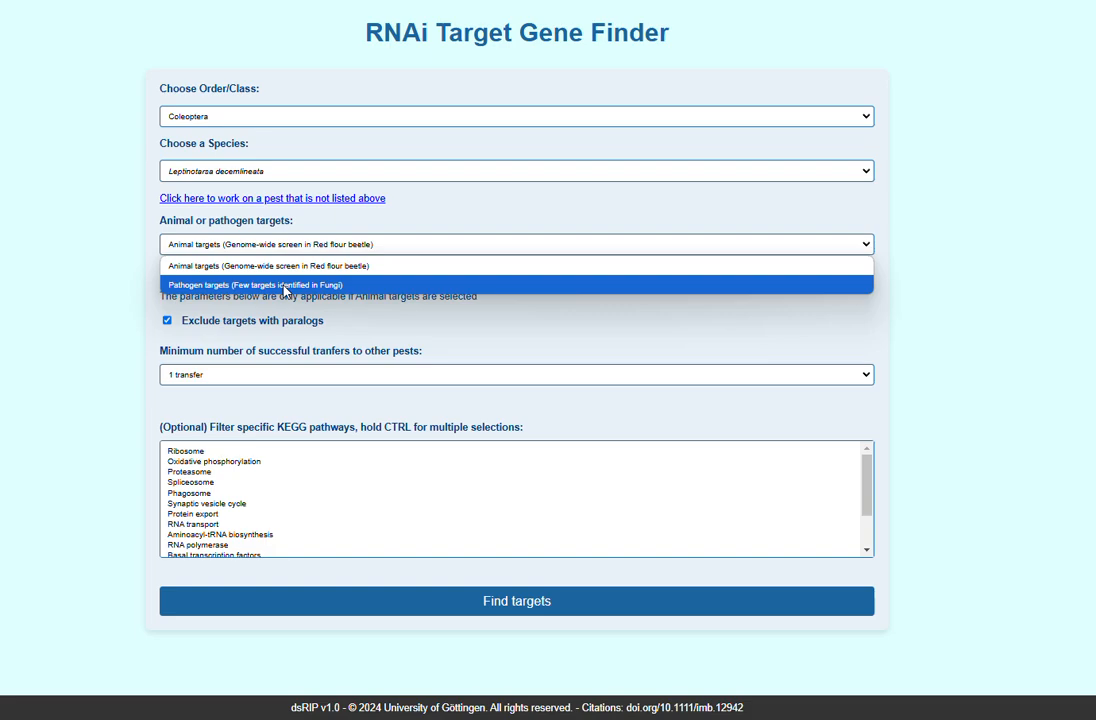
pyautogui.click(140, 260)
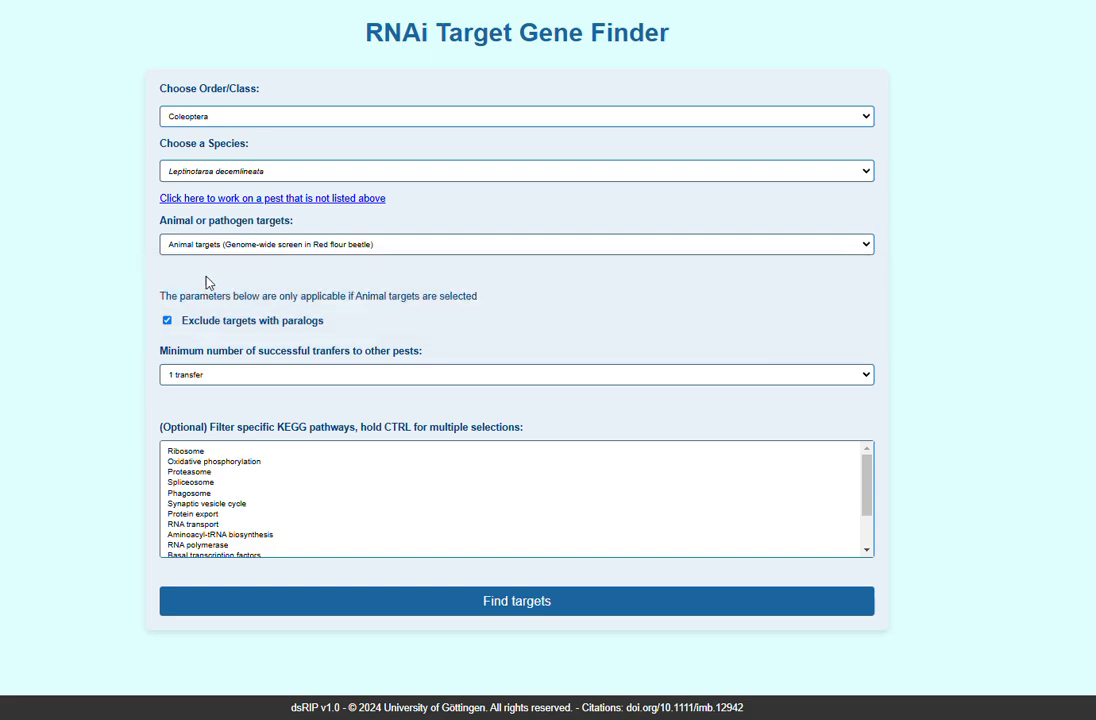
pyautogui.moveTo(157, 294); pyautogui.dragTo(548, 291)
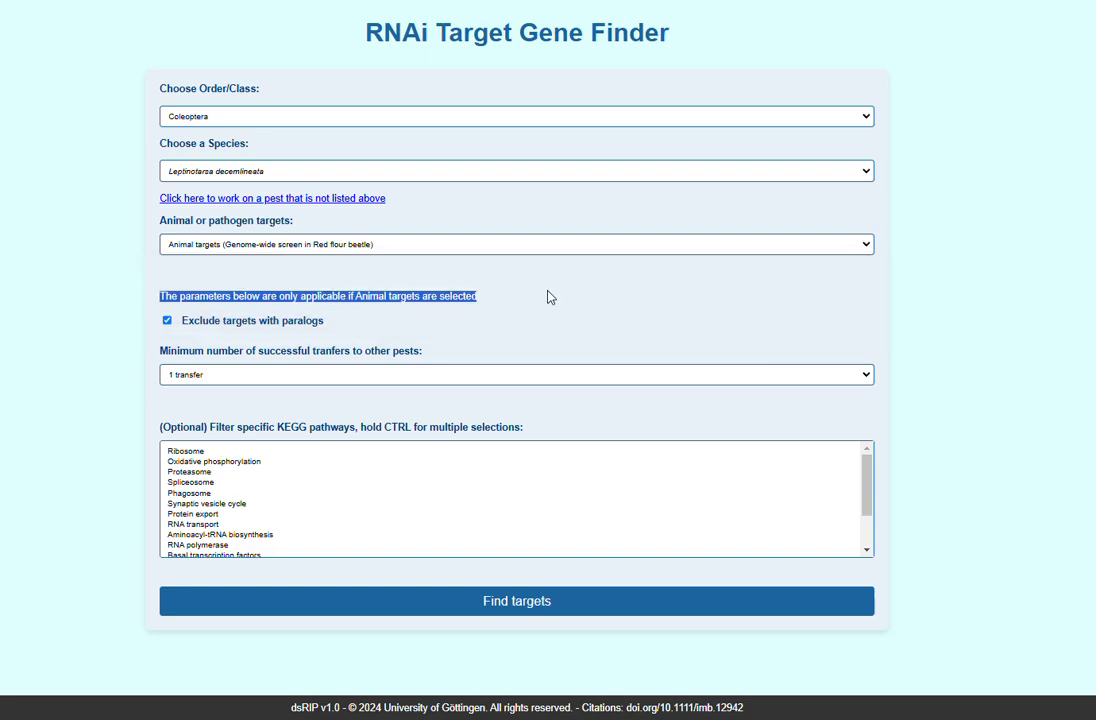
pyautogui.click(396, 291)
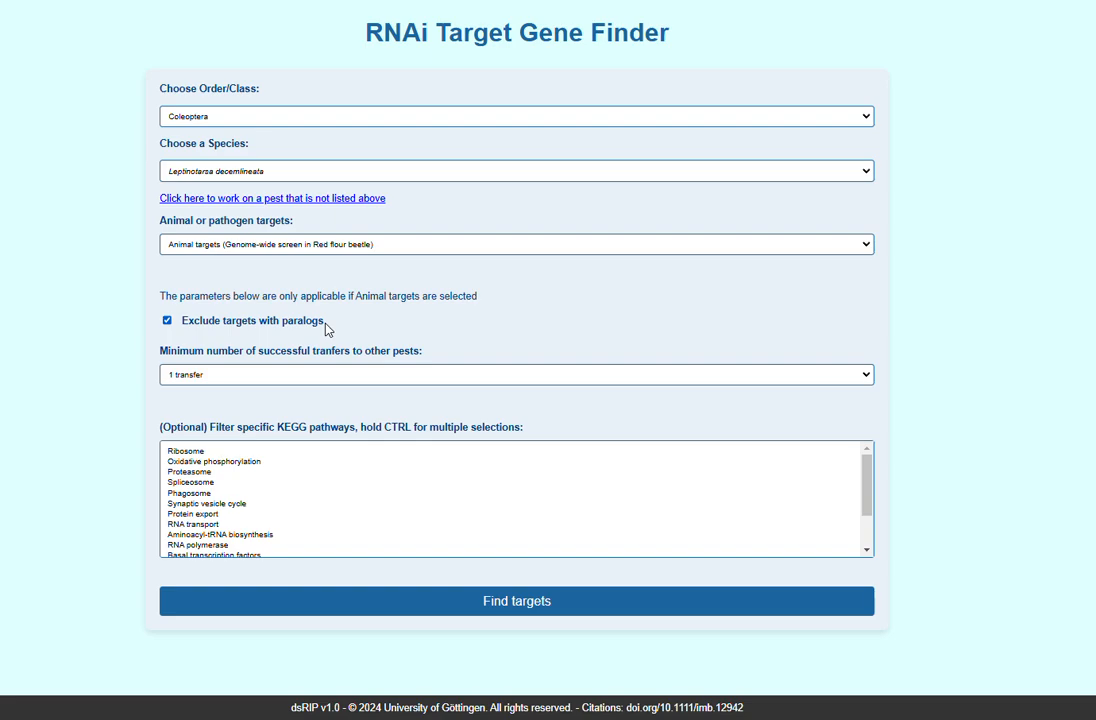
# Set the minimum number of successful transfers to other pests to 2 transfers, keeping targets with paralogs excluded.
pyautogui.click(168, 322)
pyautogui.click(222, 374)
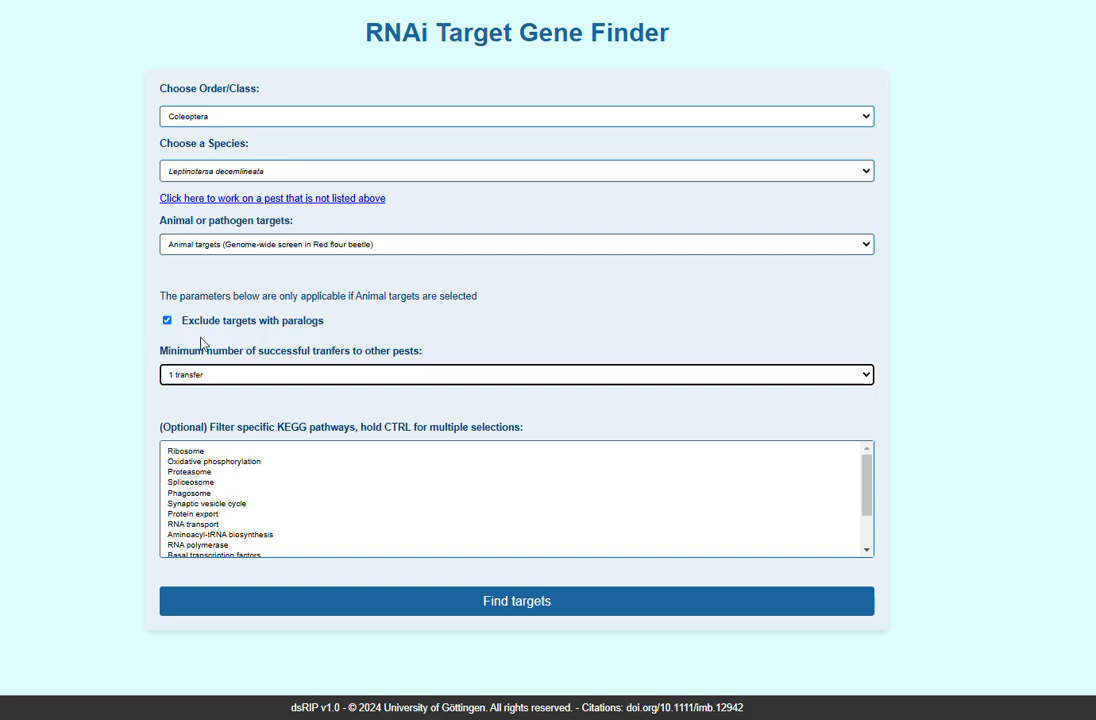
pyautogui.click(177, 373)
pyautogui.click(178, 374)
pyautogui.click(178, 374)
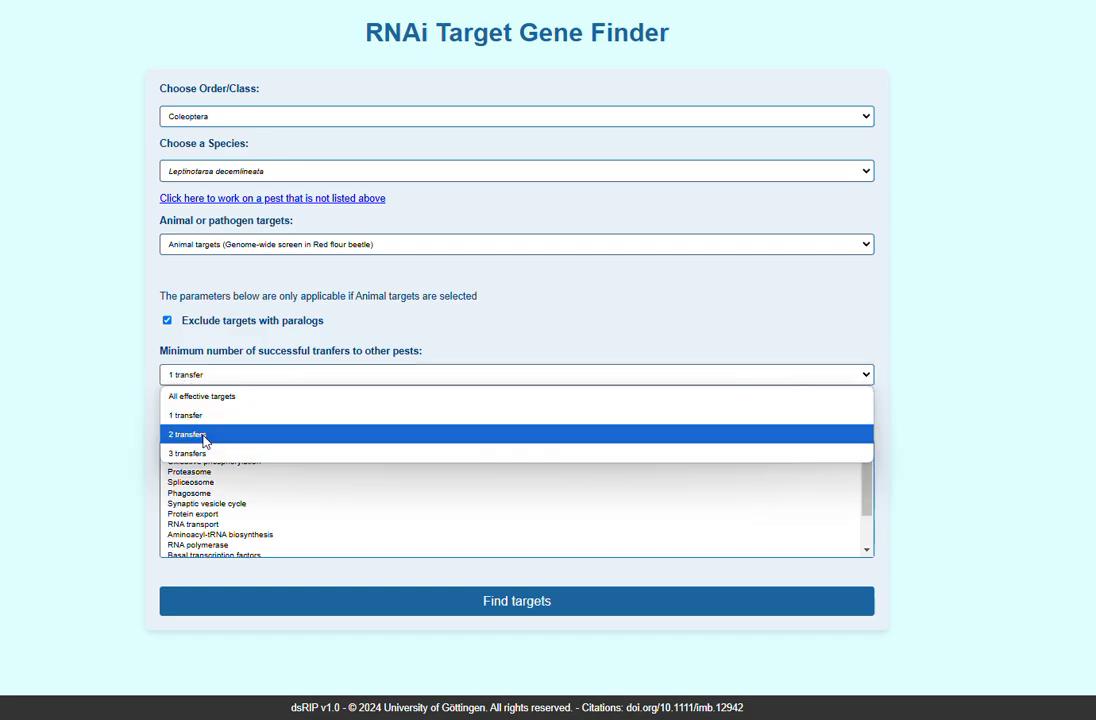
pyautogui.click(205, 440)
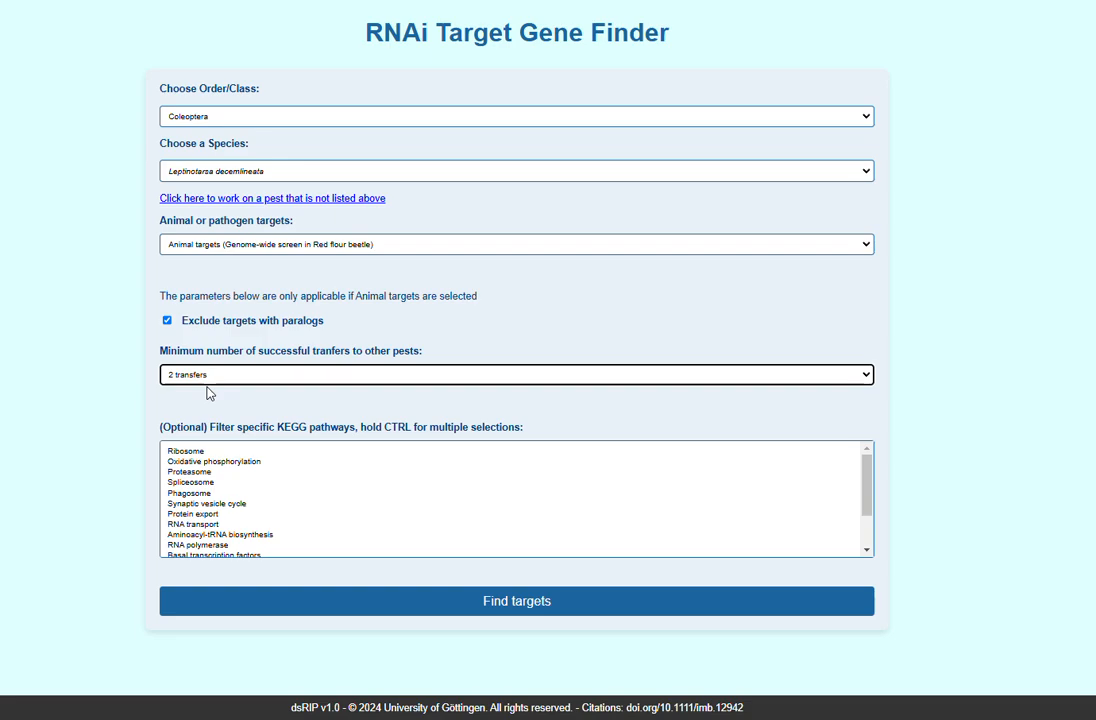
# Look through the optional KEGG pathway filters and find the targets without selecting any pathway.
pyautogui.moveTo(164, 430); pyautogui.dragTo(563, 430)
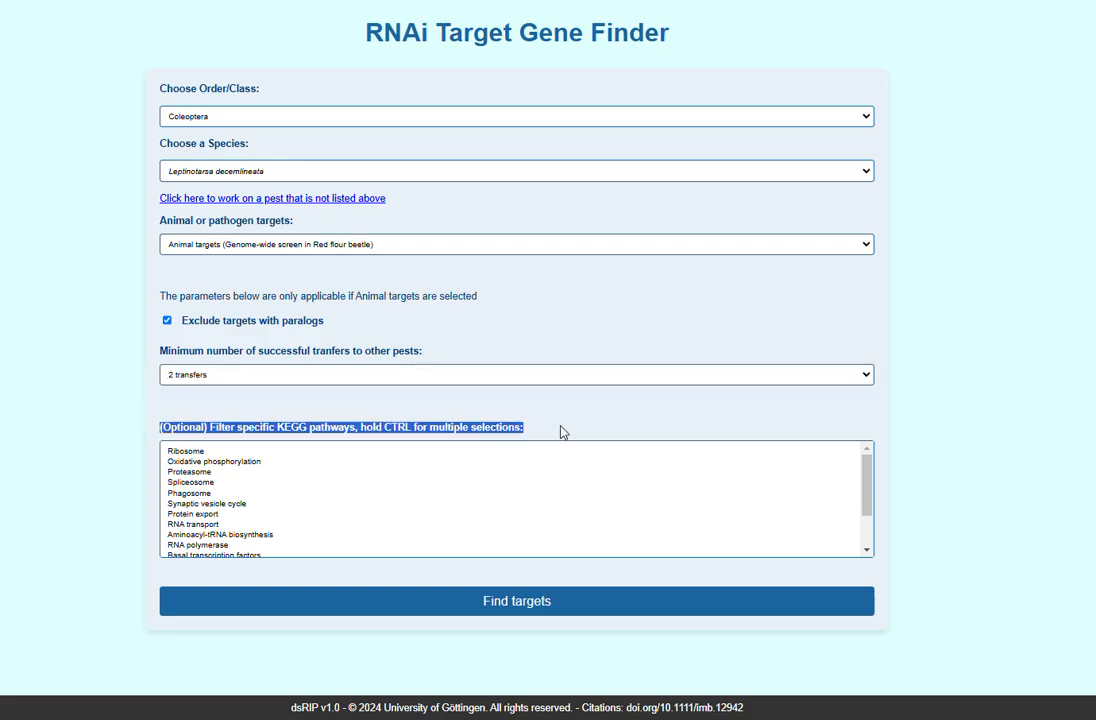
pyautogui.click(166, 428)
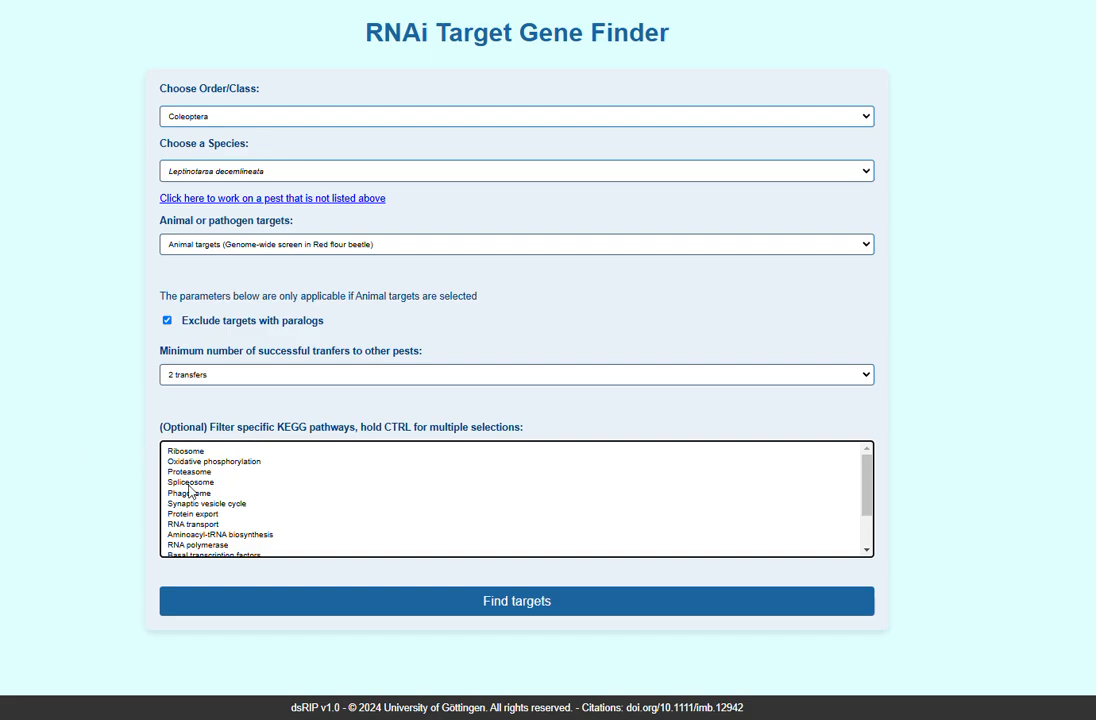
pyautogui.scroll(-2, 228, 475)
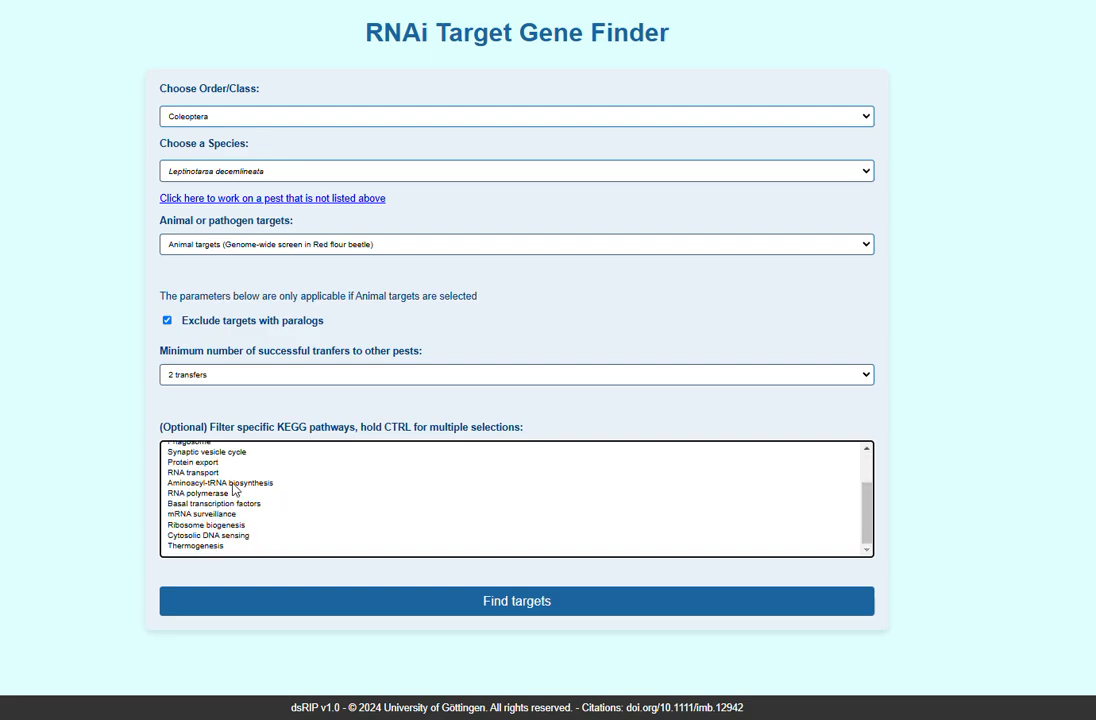
pyautogui.scroll(3, 233, 488)
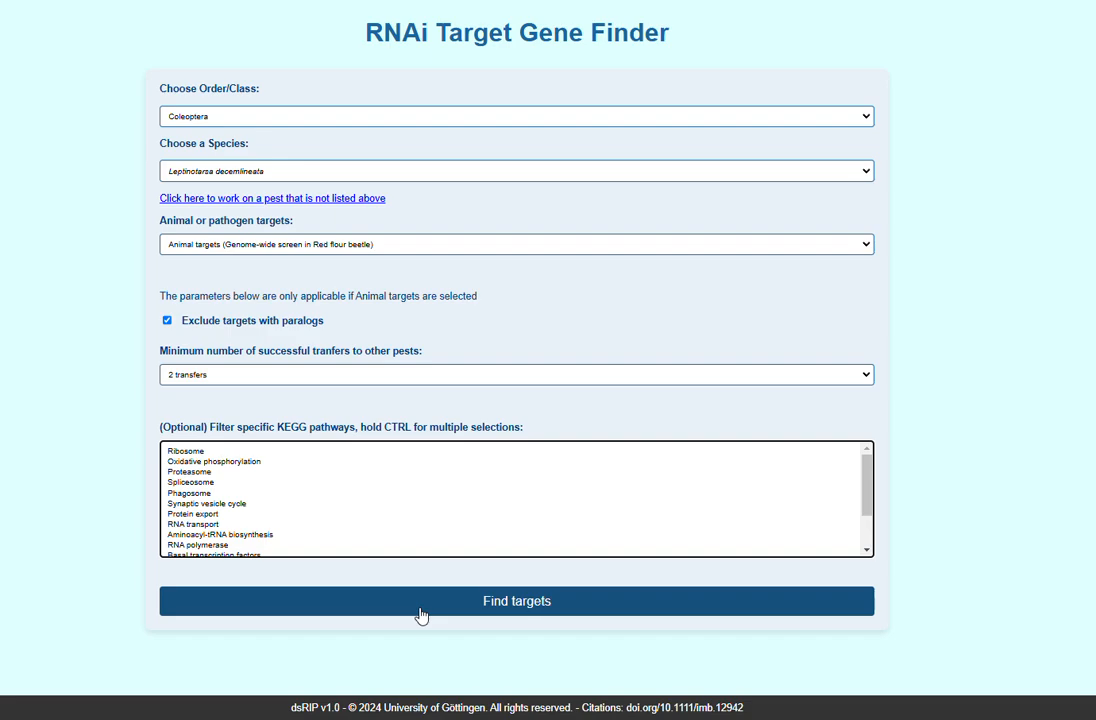
pyautogui.click(507, 609)
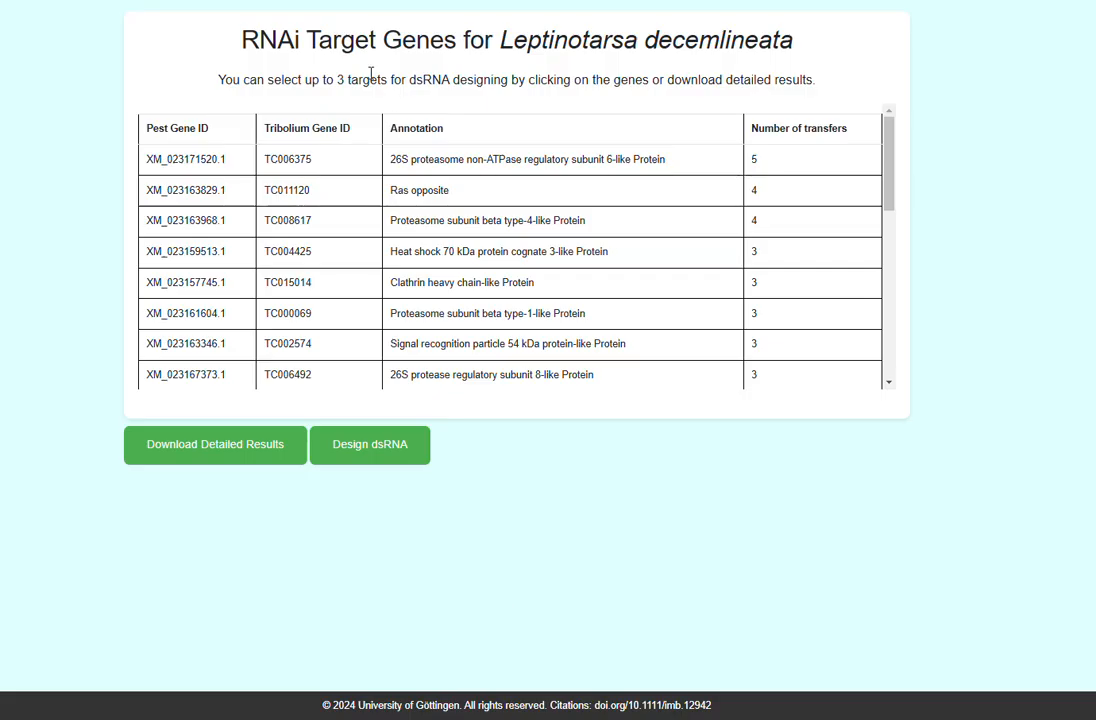
# Examine the results heading and the first target gene's pest gene ID, annotation and number of transfers.
pyautogui.moveTo(210, 38); pyautogui.dragTo(795, 58)
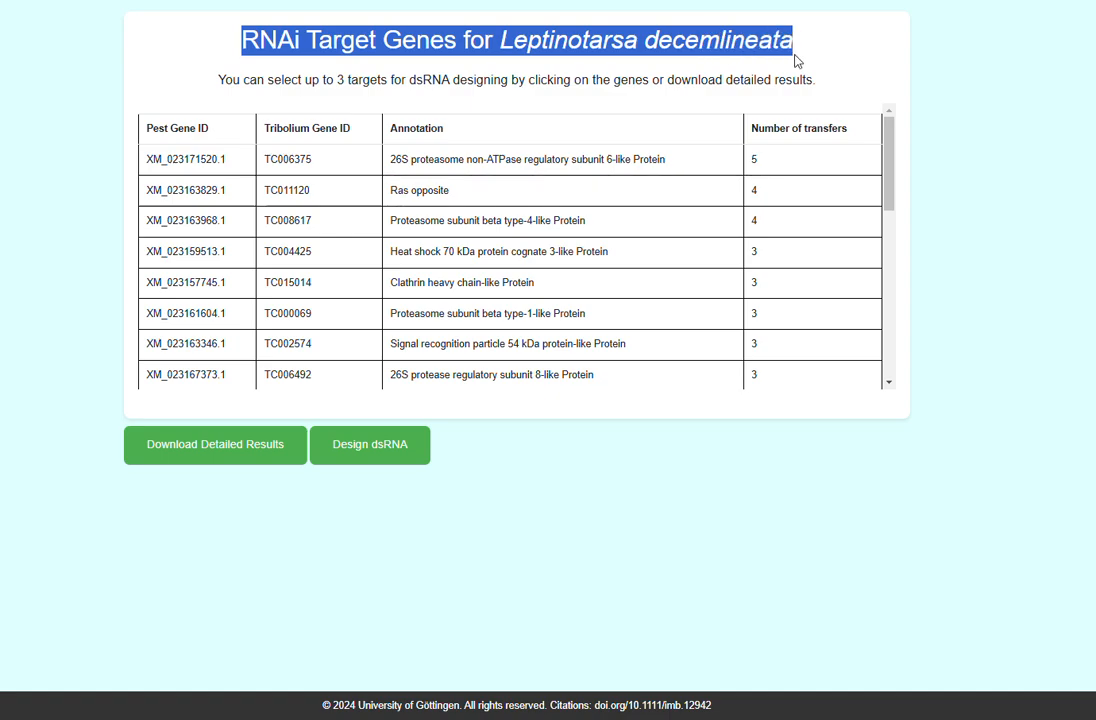
pyautogui.click(687, 36)
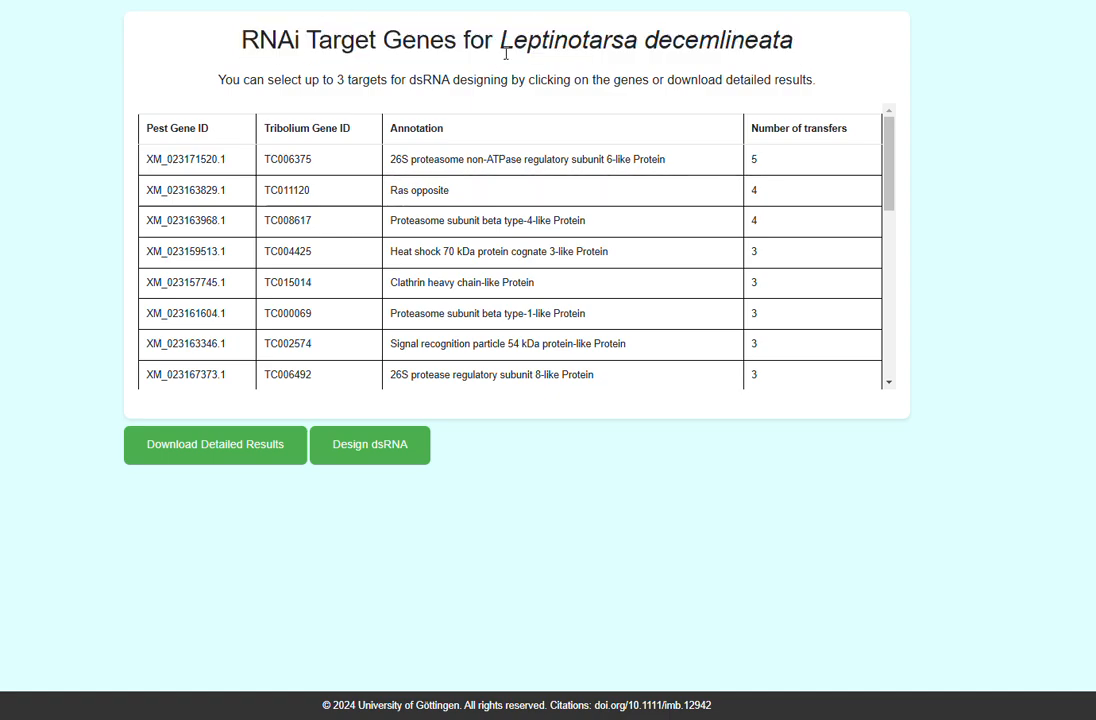
pyautogui.moveTo(498, 40); pyautogui.dragTo(862, 56)
pyautogui.click(403, 42)
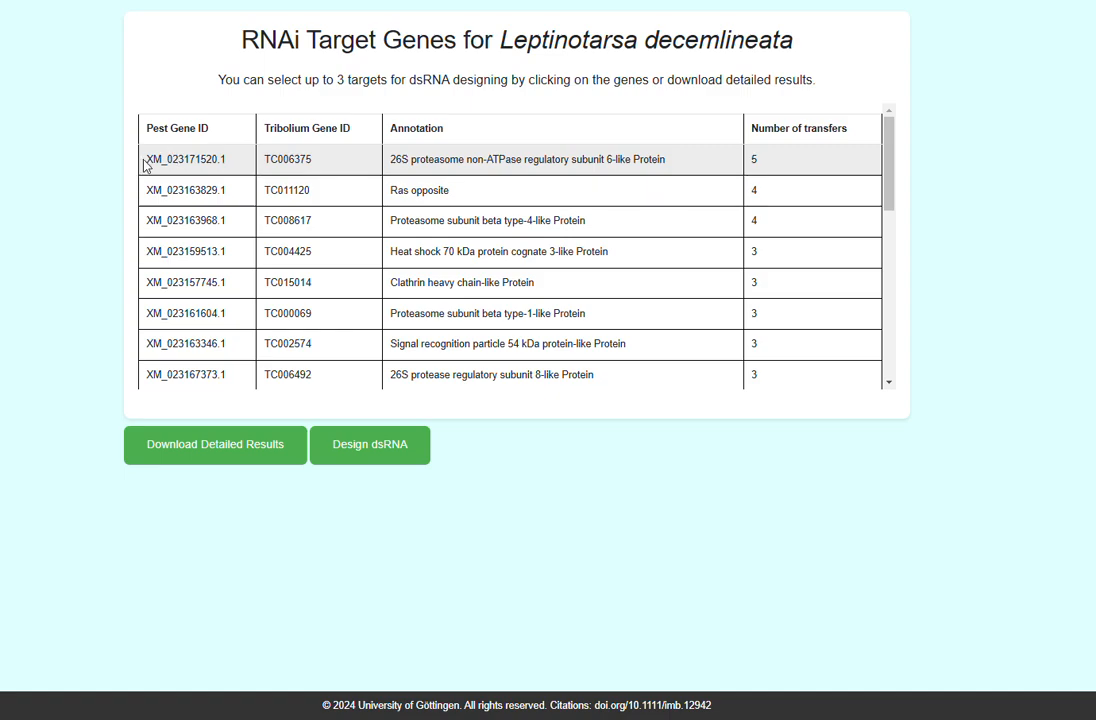
pyautogui.moveTo(144, 166); pyautogui.dragTo(252, 164)
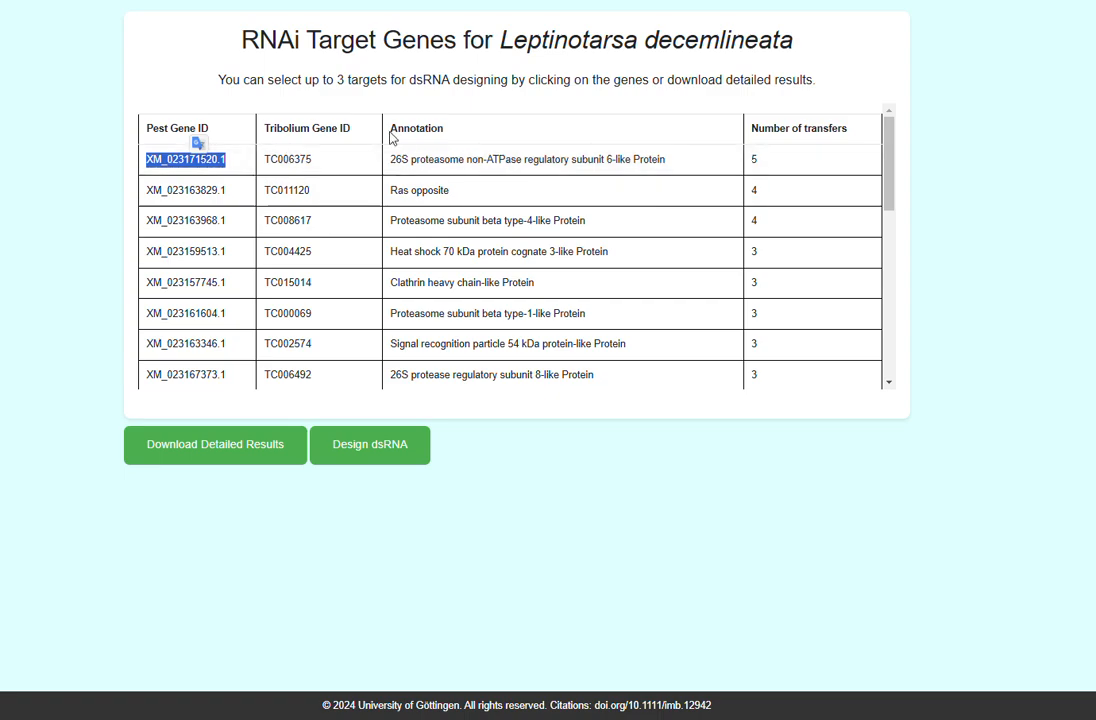
pyautogui.moveTo(668, 162); pyautogui.dragTo(390, 160)
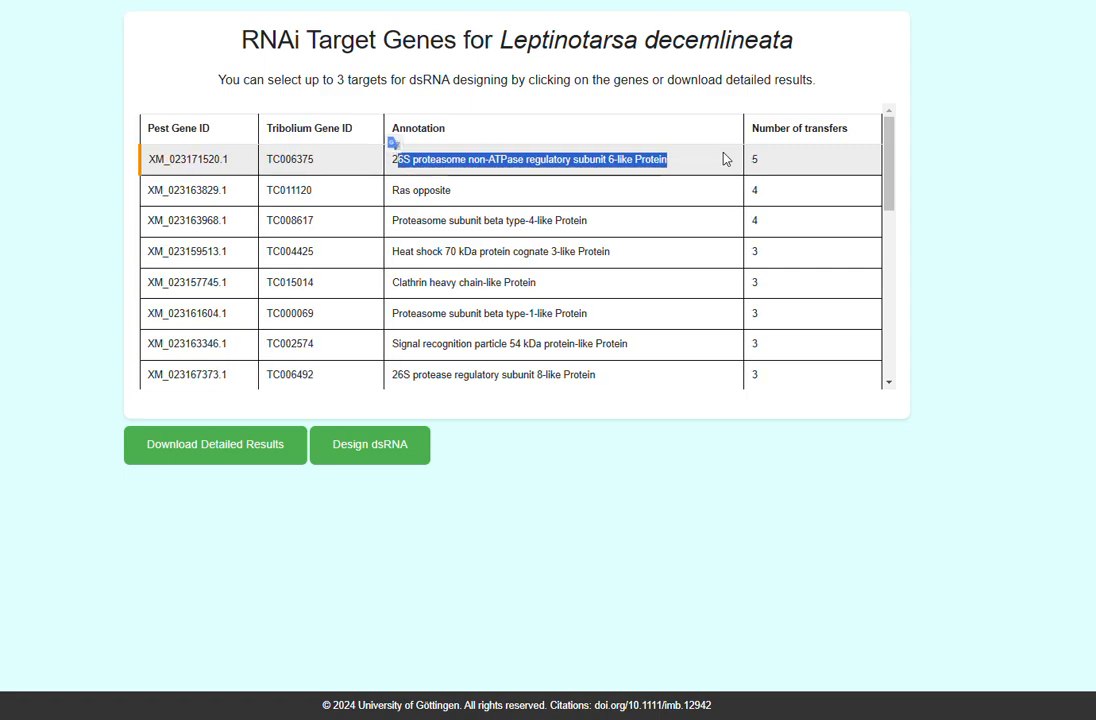
pyautogui.click(810, 150)
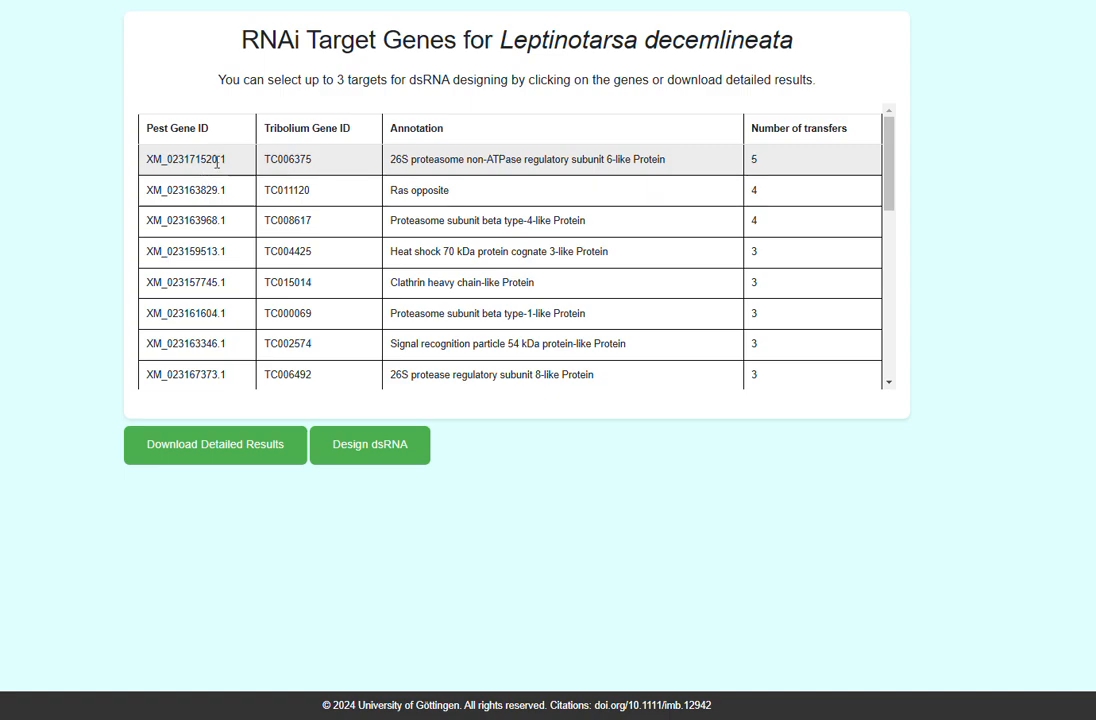
# Download the detailed results and open RNAi_targets_for_Leptinotarsa_decemlineata.xlsx from the downloaded archive.
pyautogui.click(203, 459)
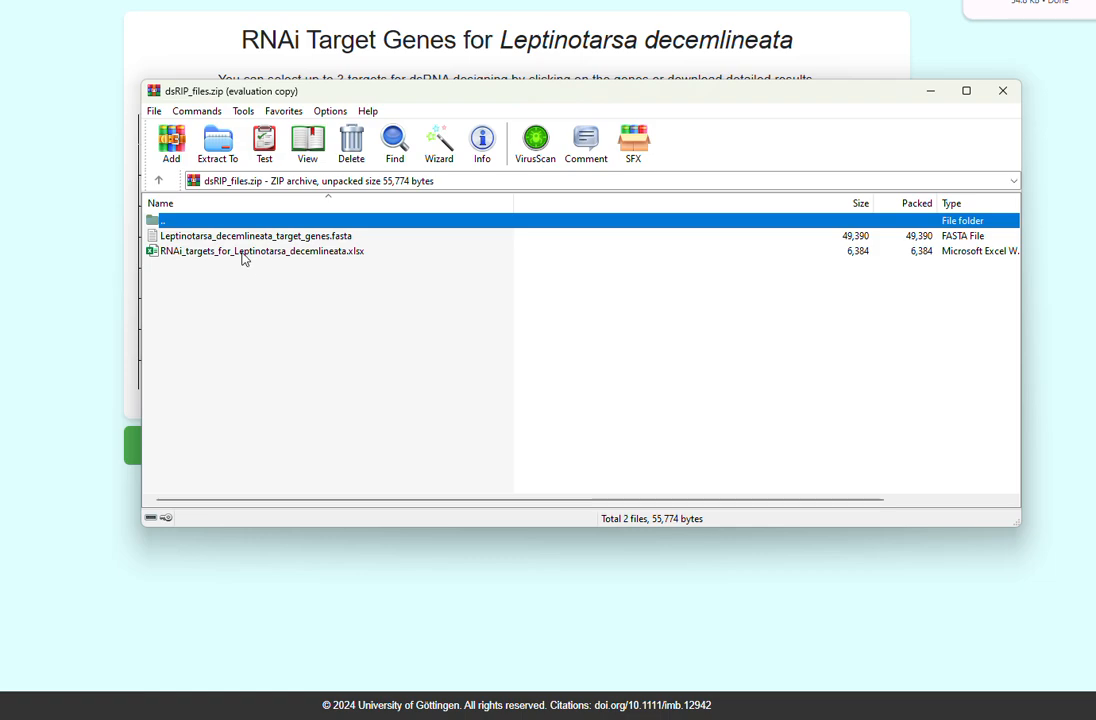
pyautogui.click(704, 248)
pyautogui.doubleClick(184, 252)
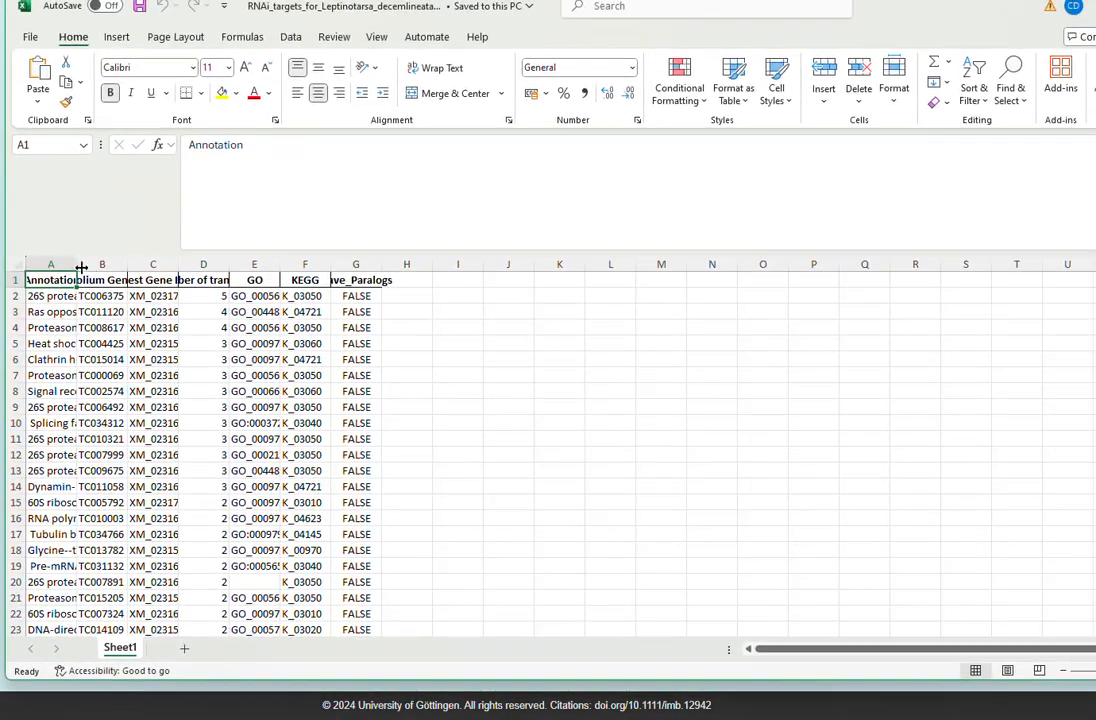
# Fit the Annotation column to its text, look through the target list, and close the workbook.
pyautogui.doubleClick(82, 268)
pyautogui.scroll(-5, 152, 313)
pyautogui.scroll(5, 215, 355)
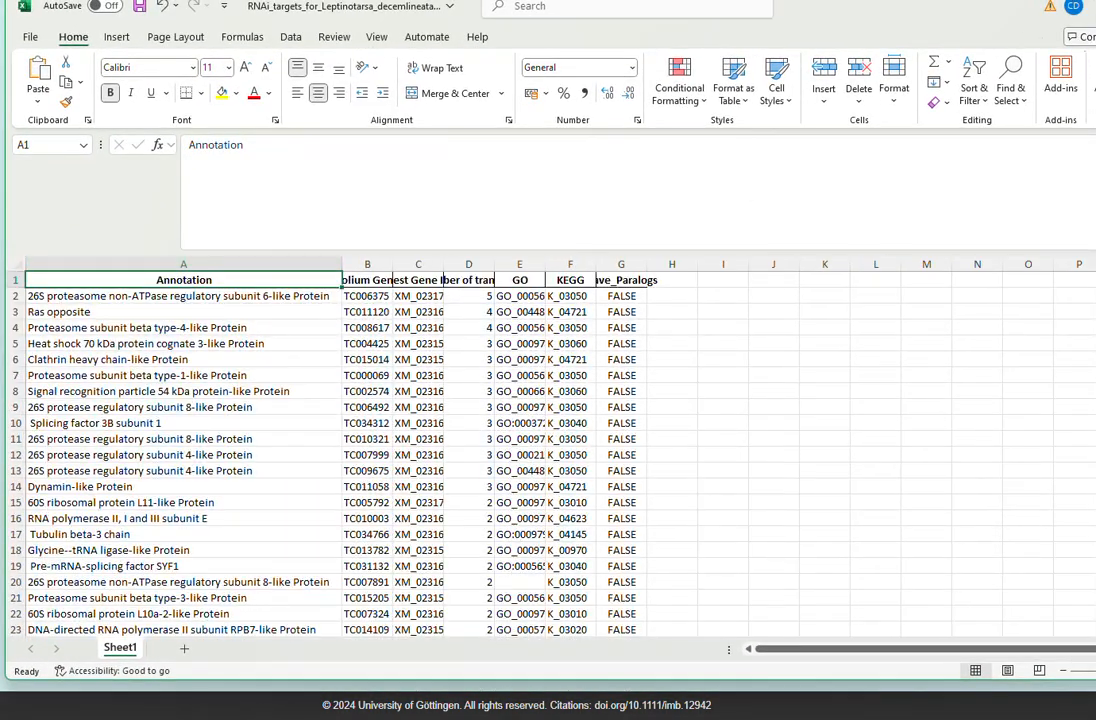
pyautogui.click(1093, 6)
pyautogui.click(668, 457)
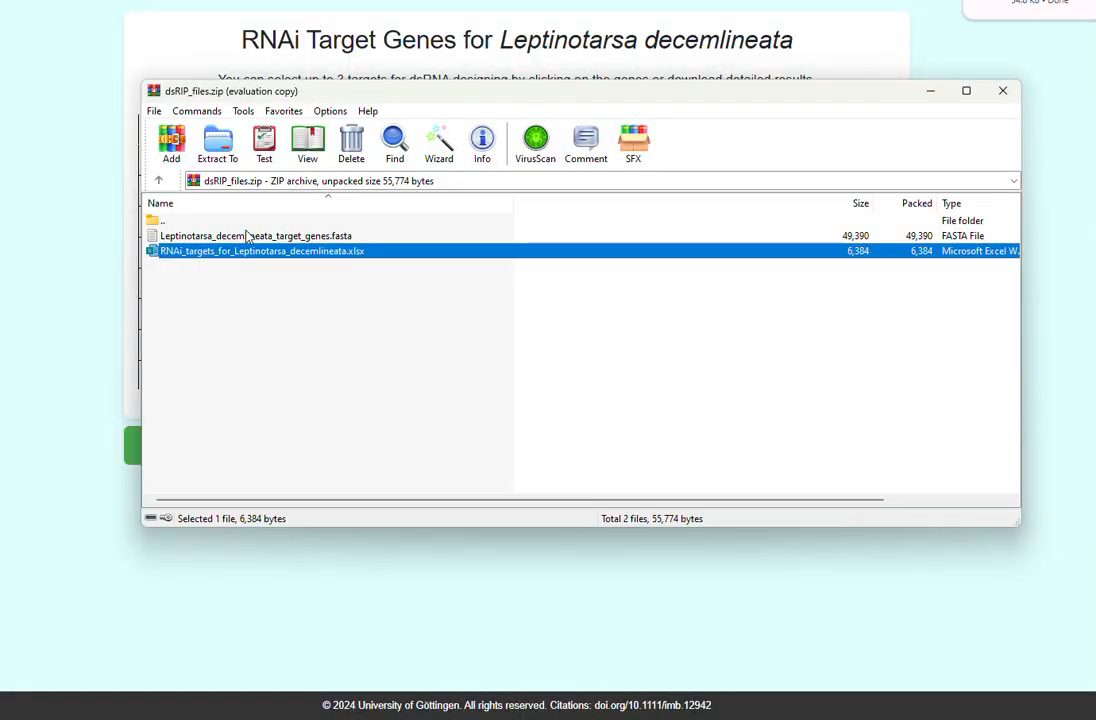
# Open Leptinotarsa_decemlineata_target_genes.fasta from the archive to view the gene sequences, and put away the text editor and archive windows.
pyautogui.doubleClick(247, 237)
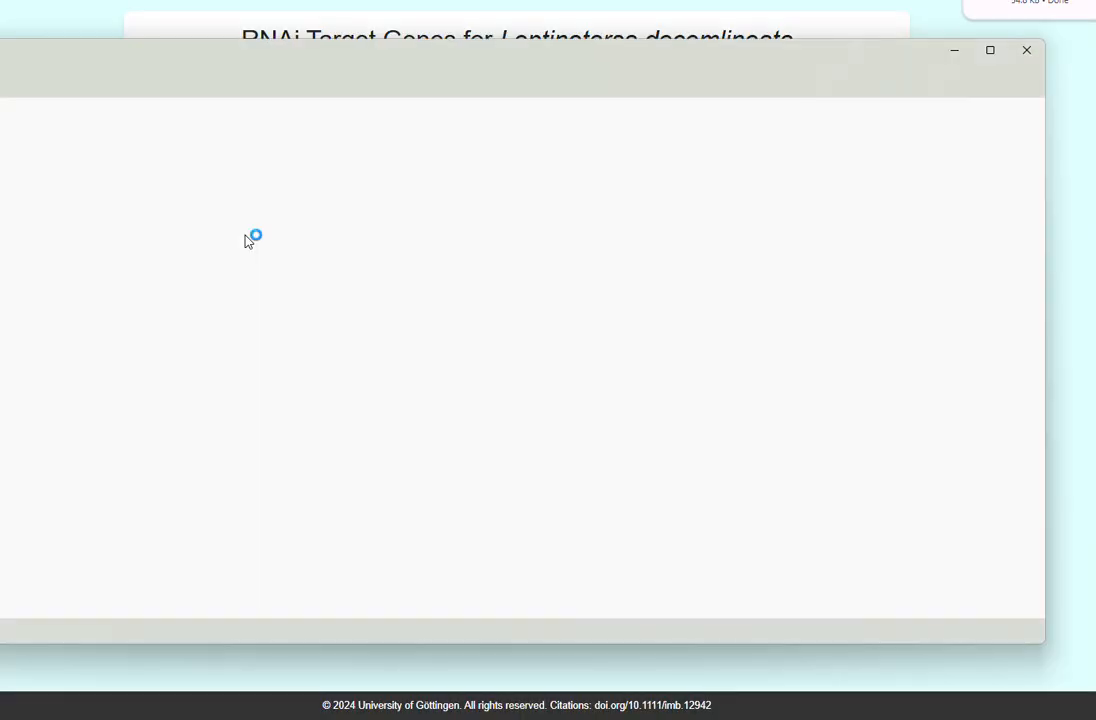
pyautogui.moveTo(348, 57); pyautogui.dragTo(820, 48)
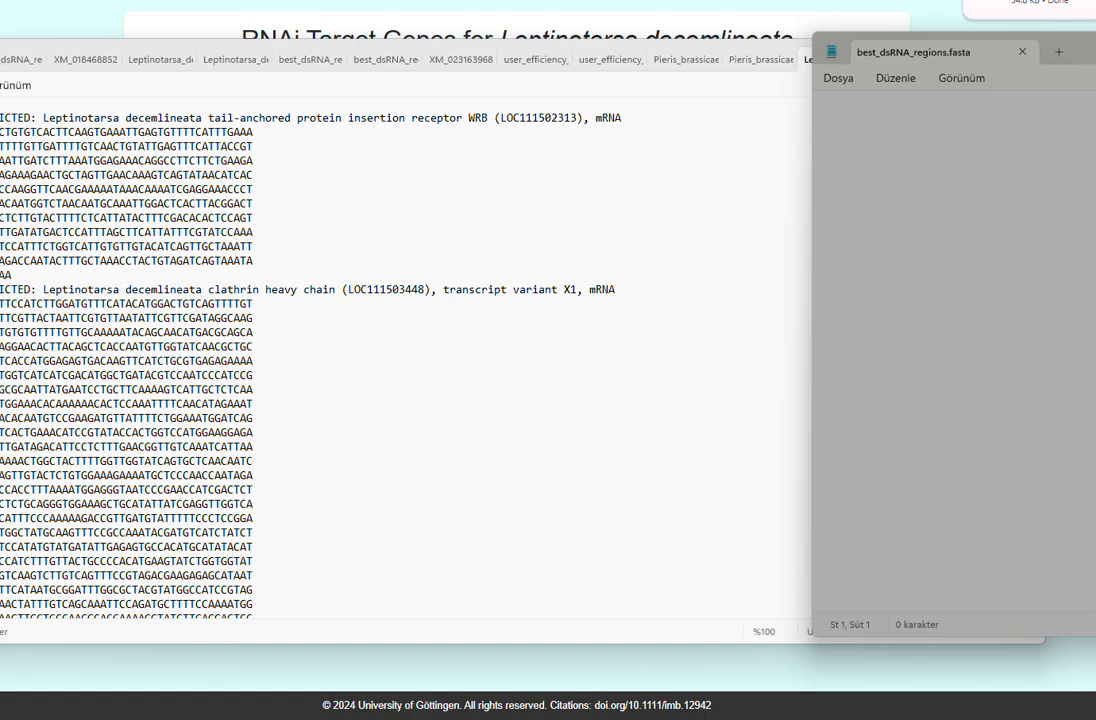
pyautogui.moveTo(1090, 56); pyautogui.dragTo(477, 157)
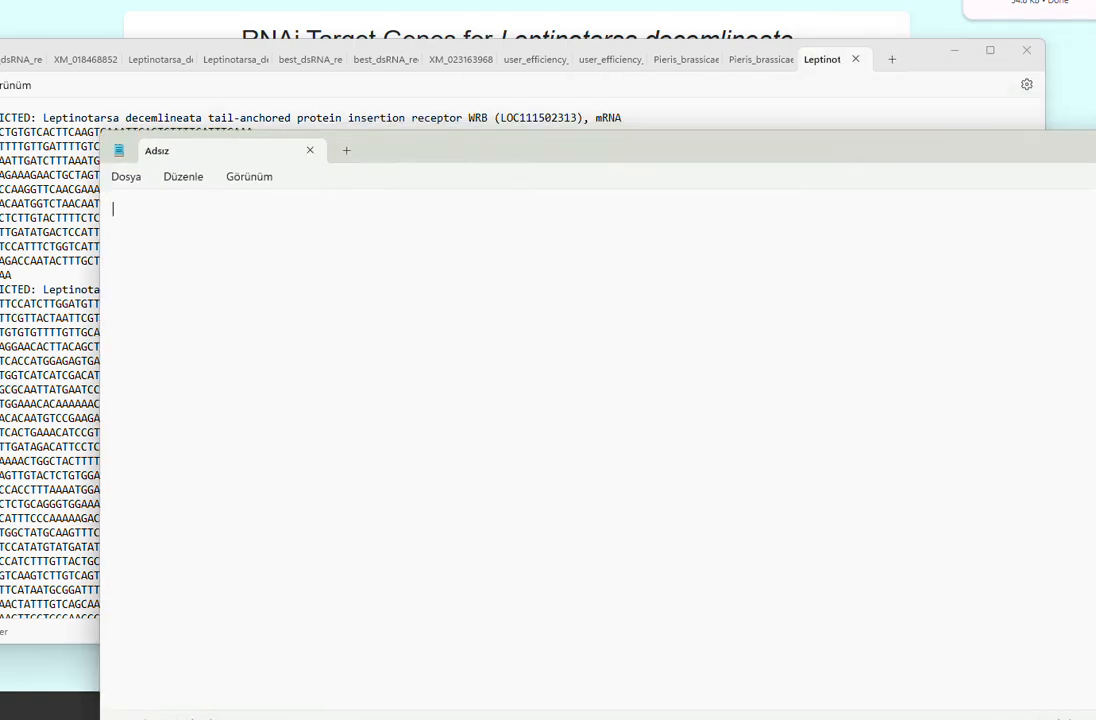
pyautogui.click(310, 150)
pyautogui.doubleClick(925, 66)
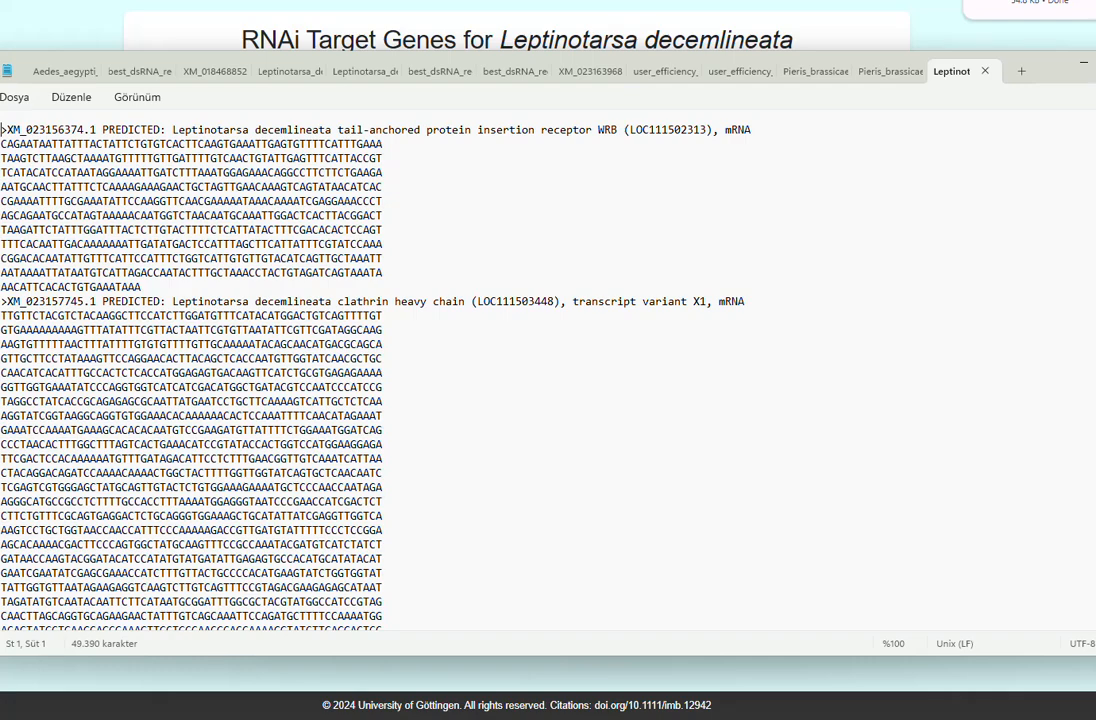
pyautogui.click(1084, 62)
pyautogui.click(998, 92)
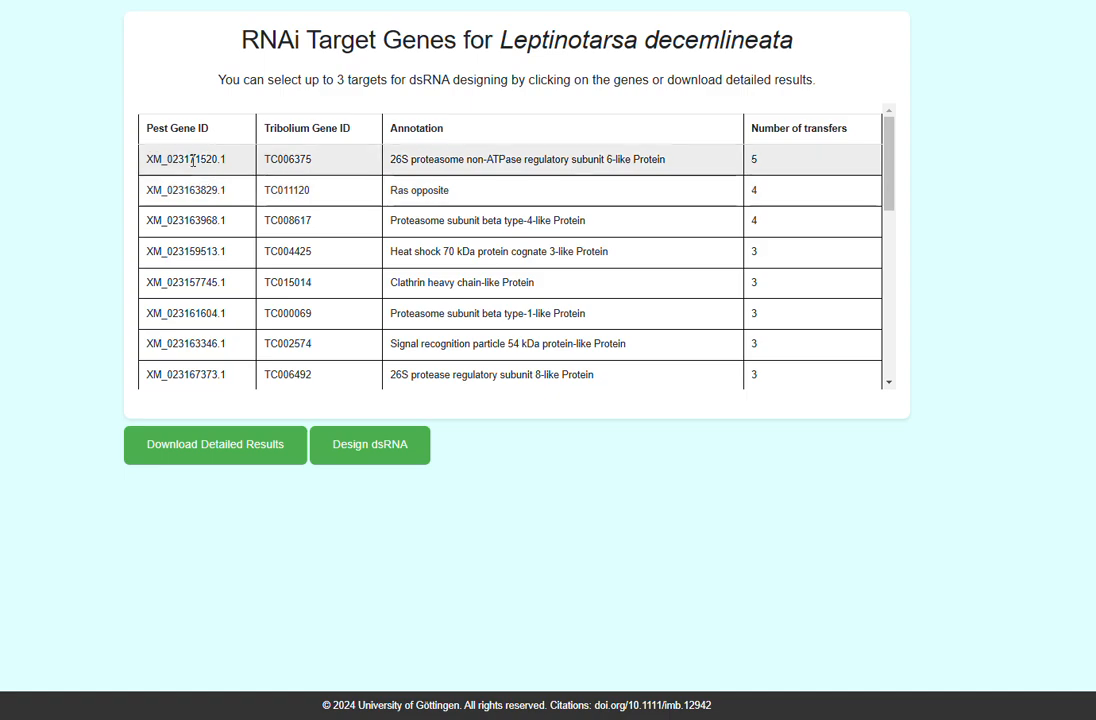
# Select target genes XM_023171520.1, XM_023163829.1 and XM_023163968.1 and start designing dsRNA for them.
pyautogui.click(187, 159)
pyautogui.click(205, 190)
pyautogui.click(220, 228)
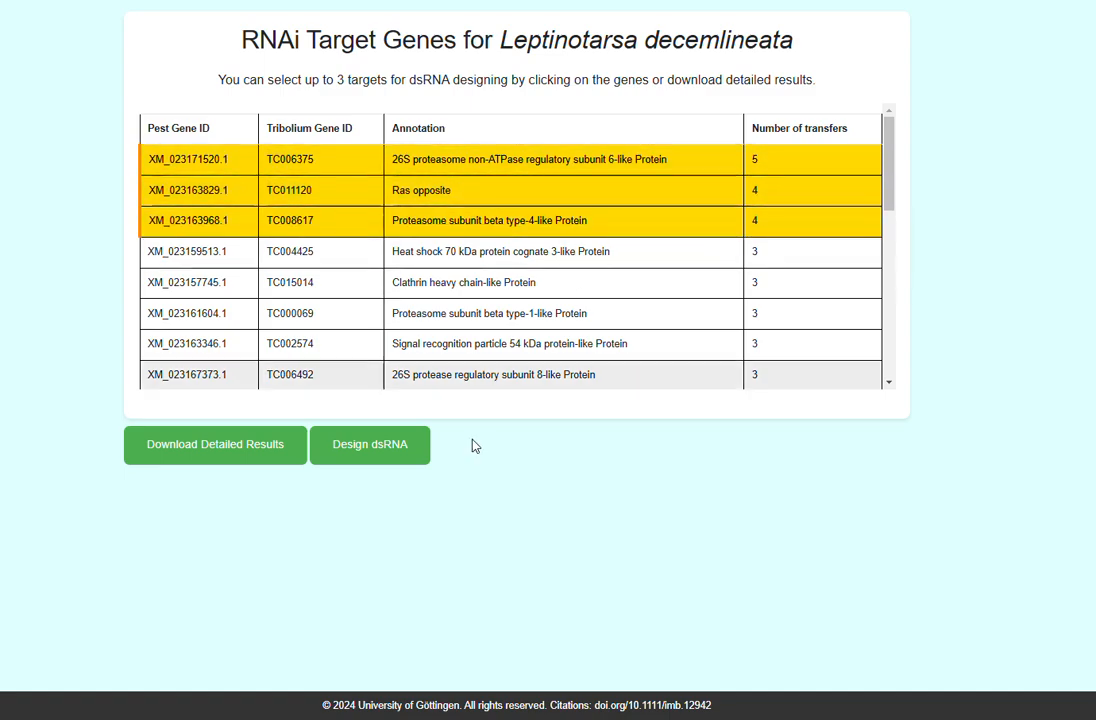
pyautogui.click(365, 461)
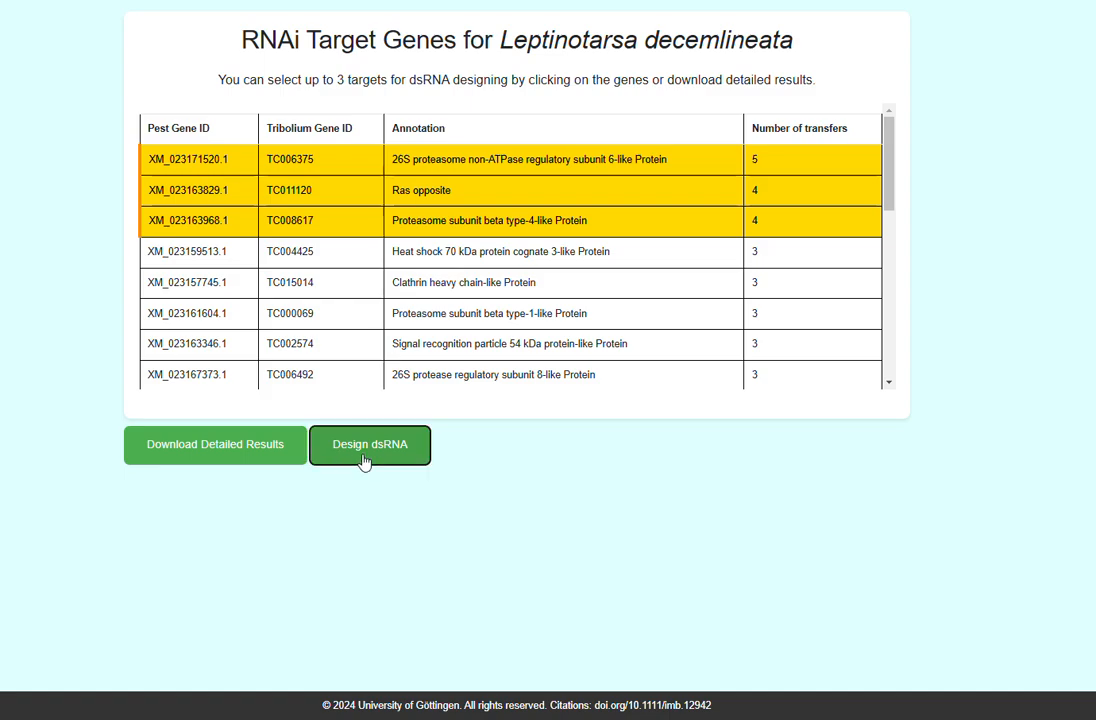